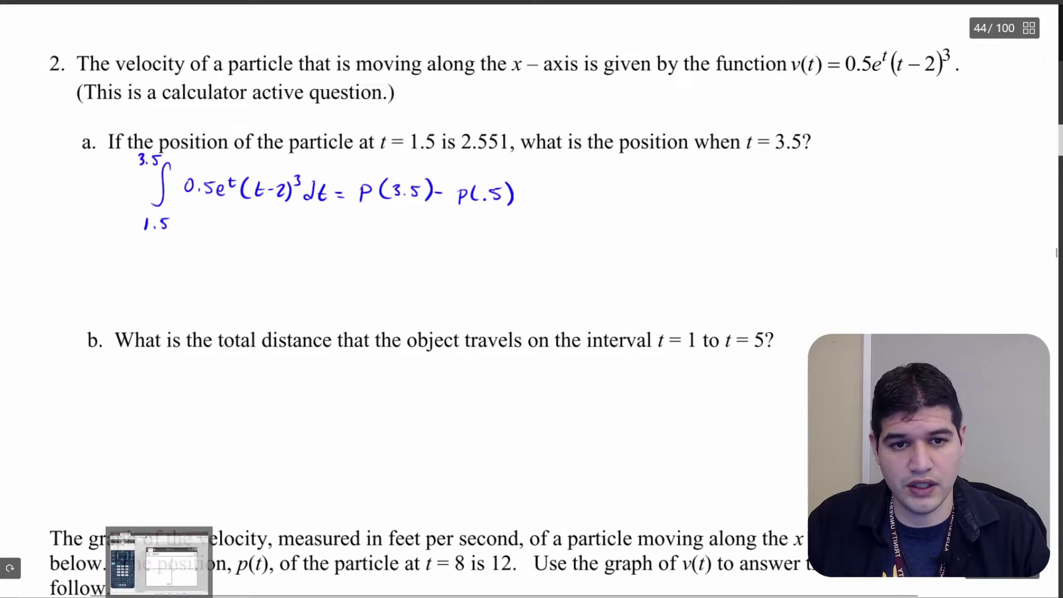
Underline the part a integral and, in TI-Nspire CX Teacher Software, graph f1(x)=0.5·e^x·(x-2)^3.
left_click_drag(130, 235, 330, 226)
key("alt+Tab")
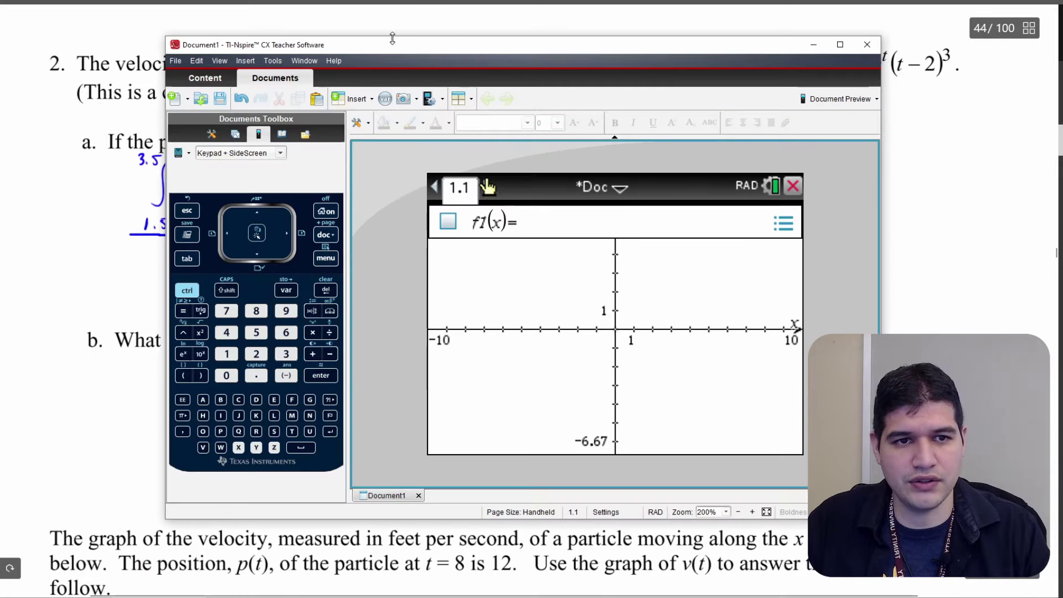
left_click_drag(391, 49, 593, 67)
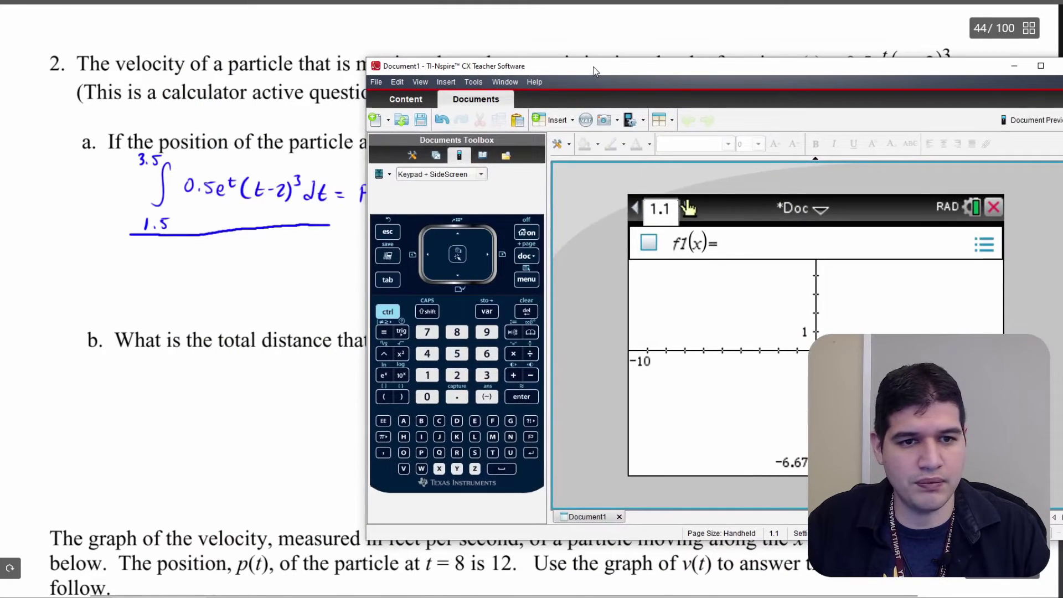
left_click(527, 399)
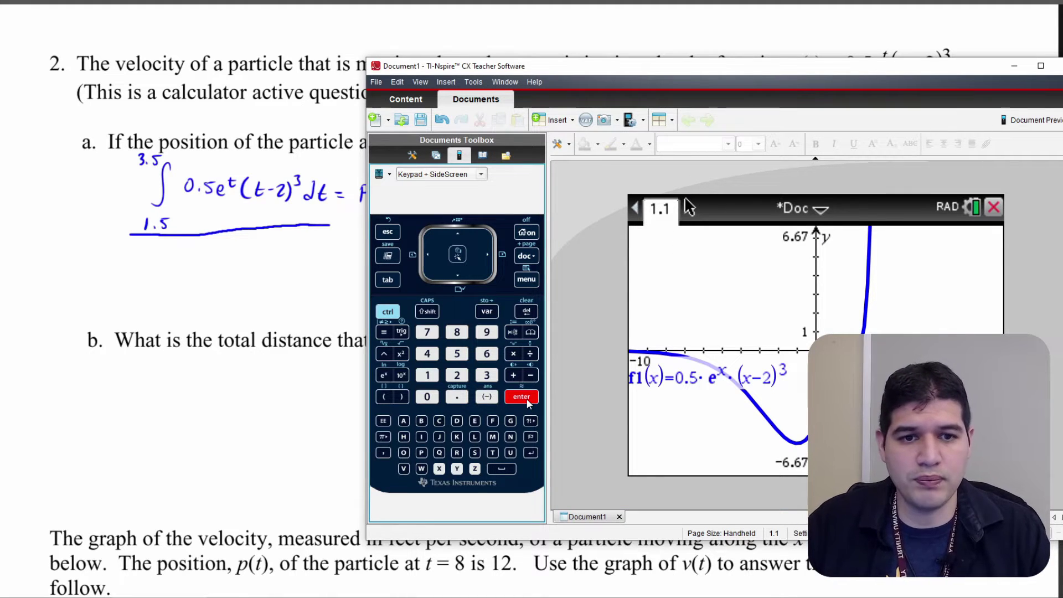
Evaluate the integral of the graphed function with lower bound 1.5 and upper bound 3.5.
left_click(526, 279)
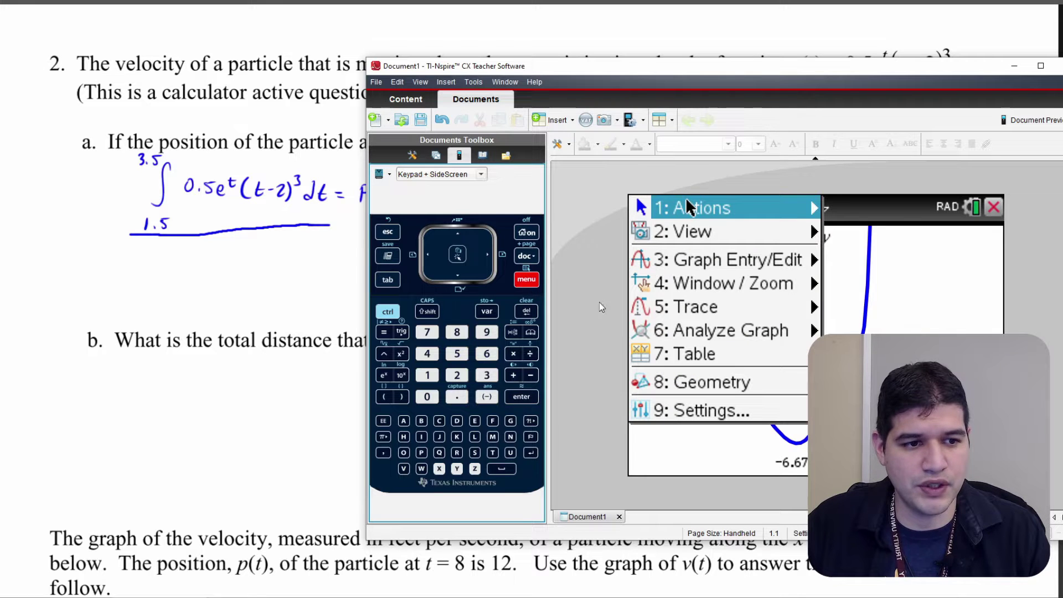
key("6")
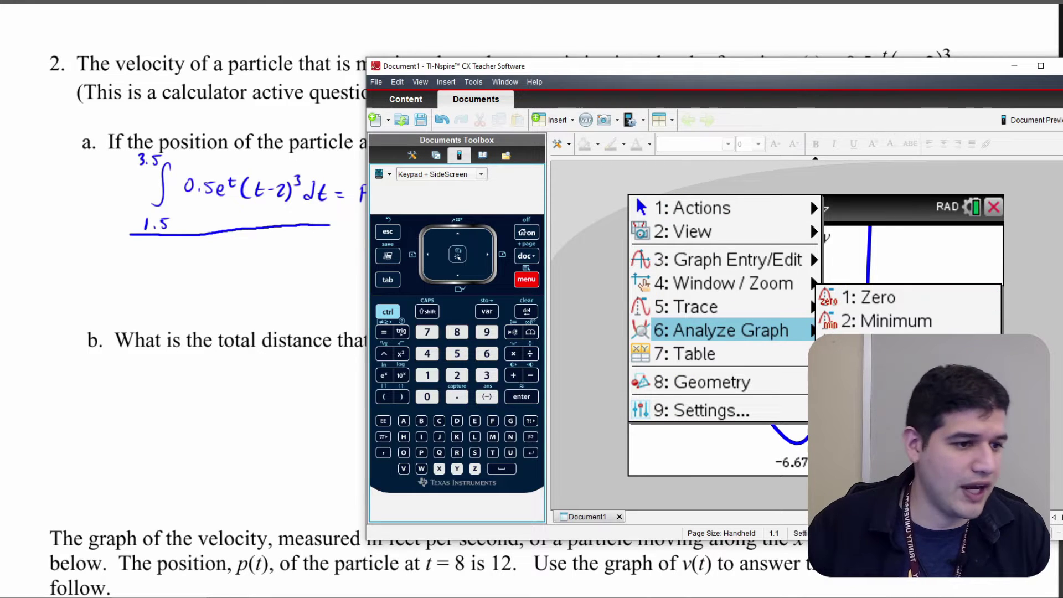
key("1")
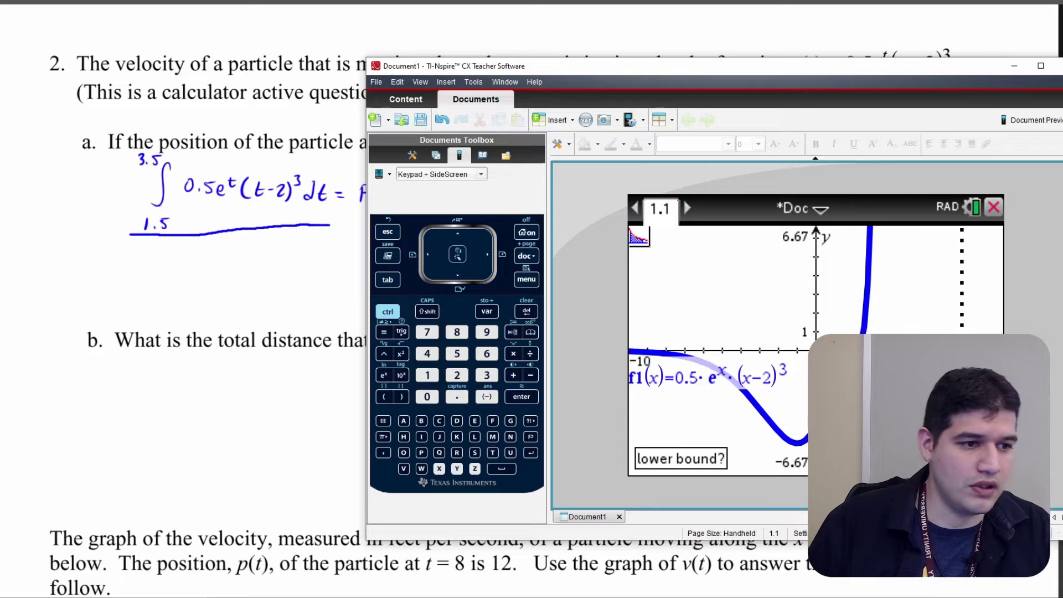
type("1.5")
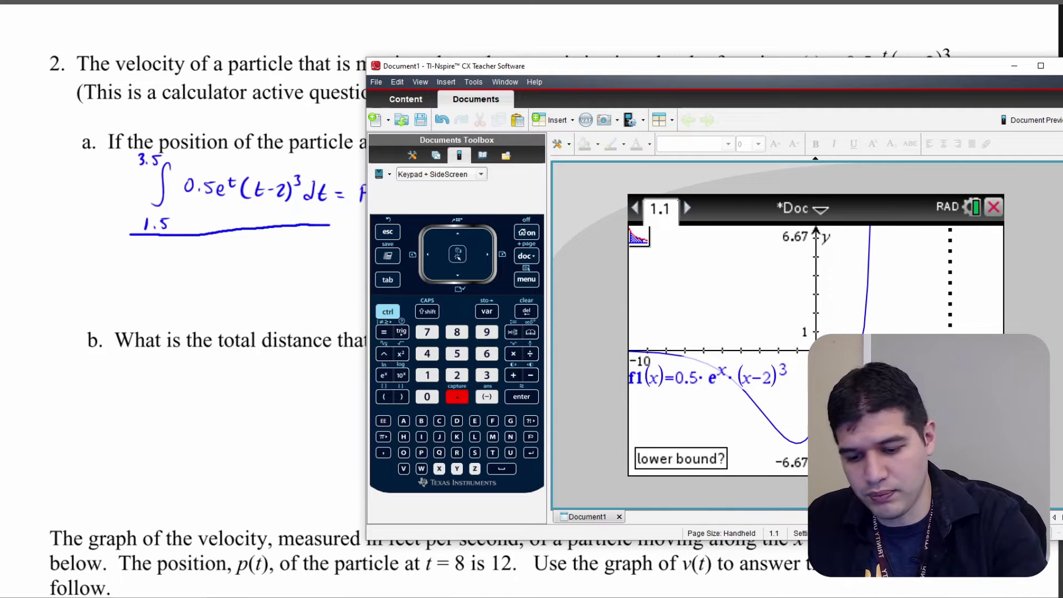
key("Return")
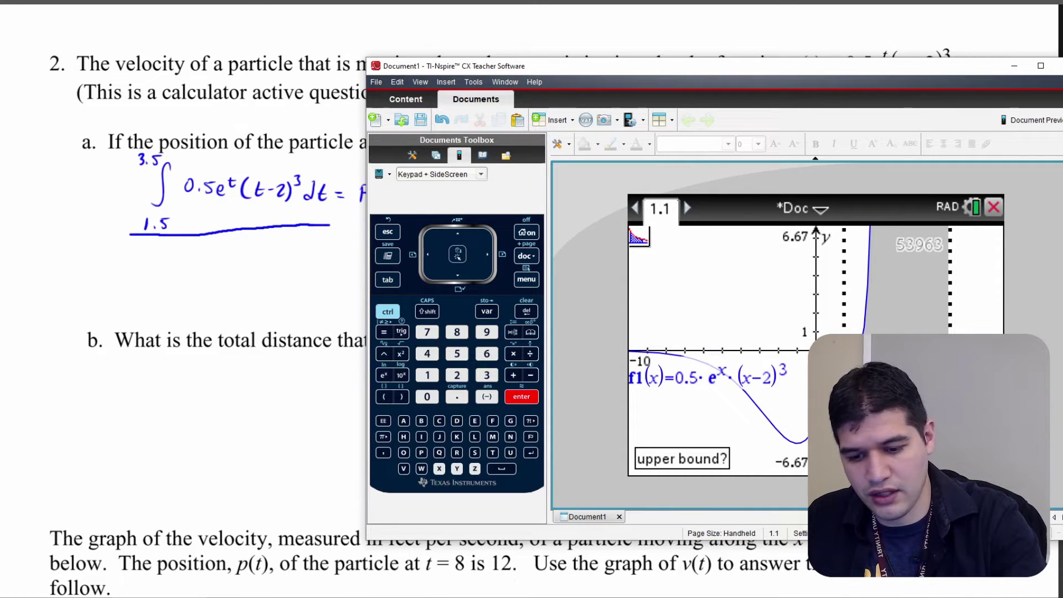
type("3.5")
key("Return")
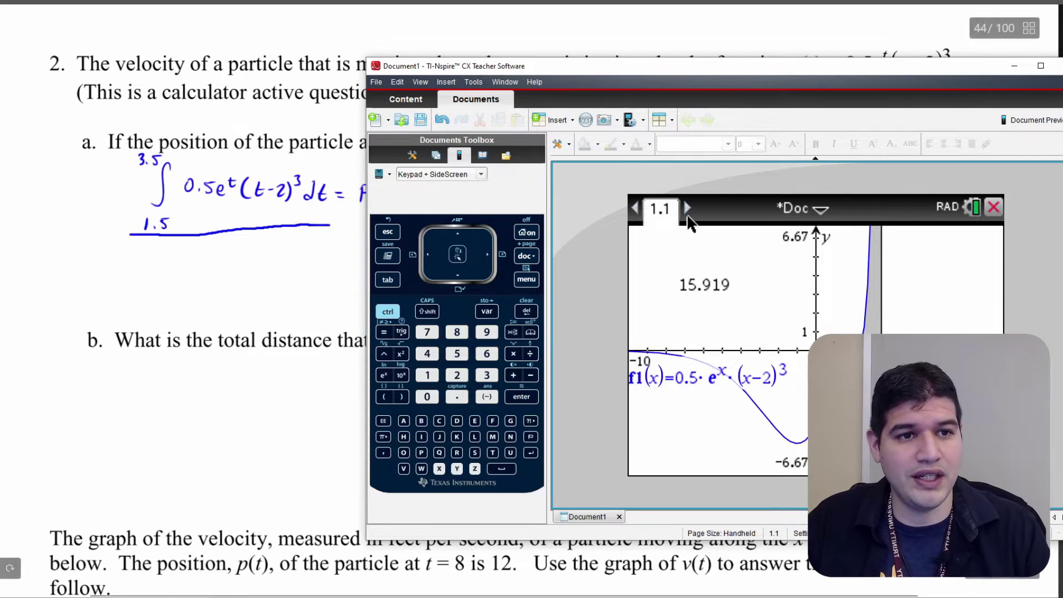
Back on the worksheet, correct p(.5) to p(1.5) and handwrite 15.919 = p(3.5) - 2.551 below the part a integral.
key("alt+Tab")
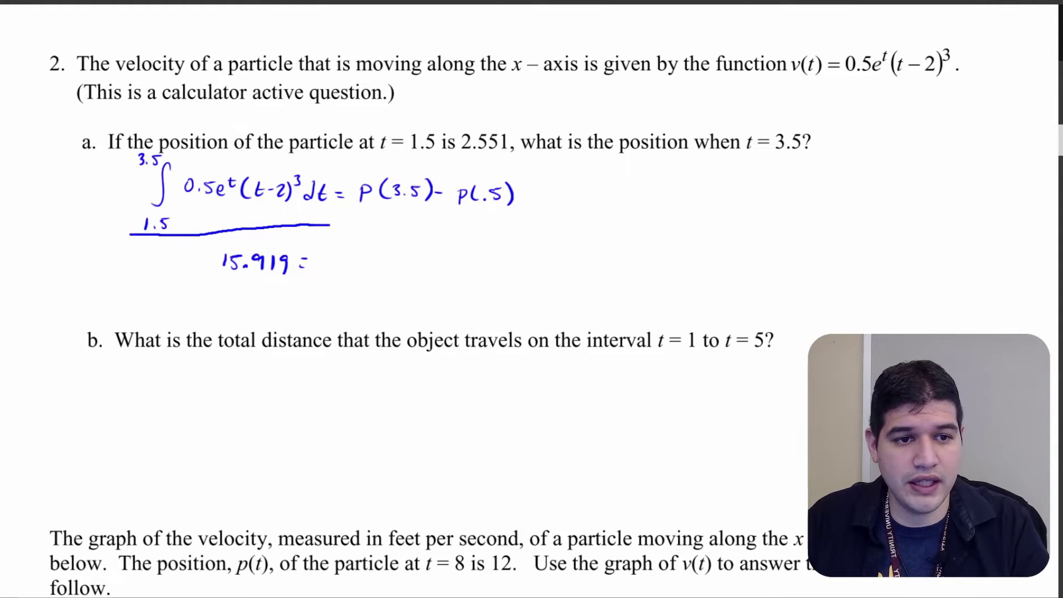
left_click_drag(482, 183, 480, 197)
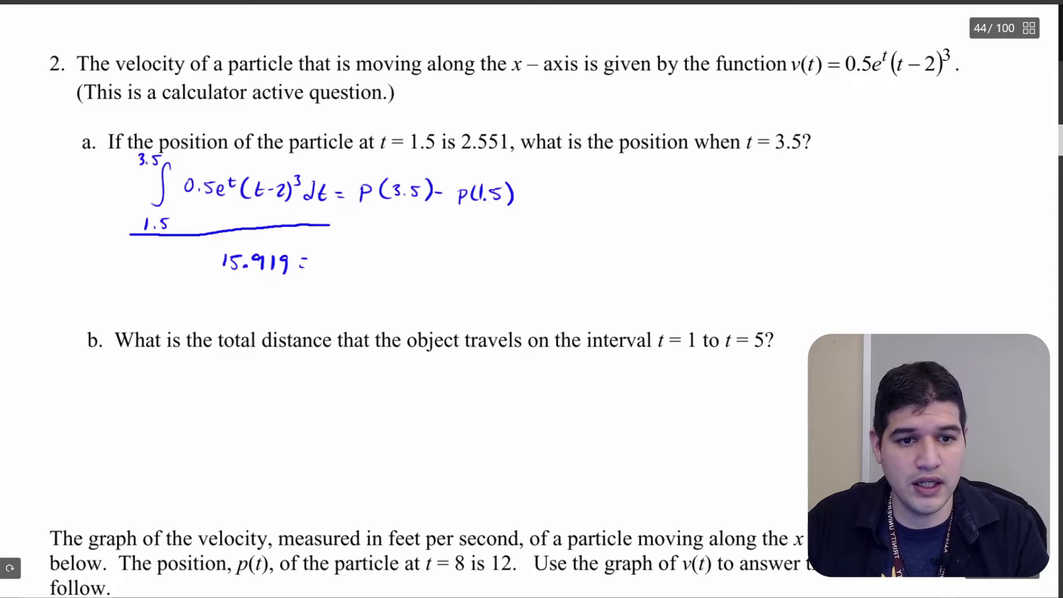
left_click_drag(334, 256, 352, 269)
mouse_move(362, 255)
left_mouse_down()
mouse_move(363, 268)
mouse_move(395, 271)
left_mouse_up()
left_click_drag(407, 260, 453, 271)
left_click(448, 268)
left_click_drag(455, 258, 472, 271)
left_click_drag(471, 256, 492, 269)
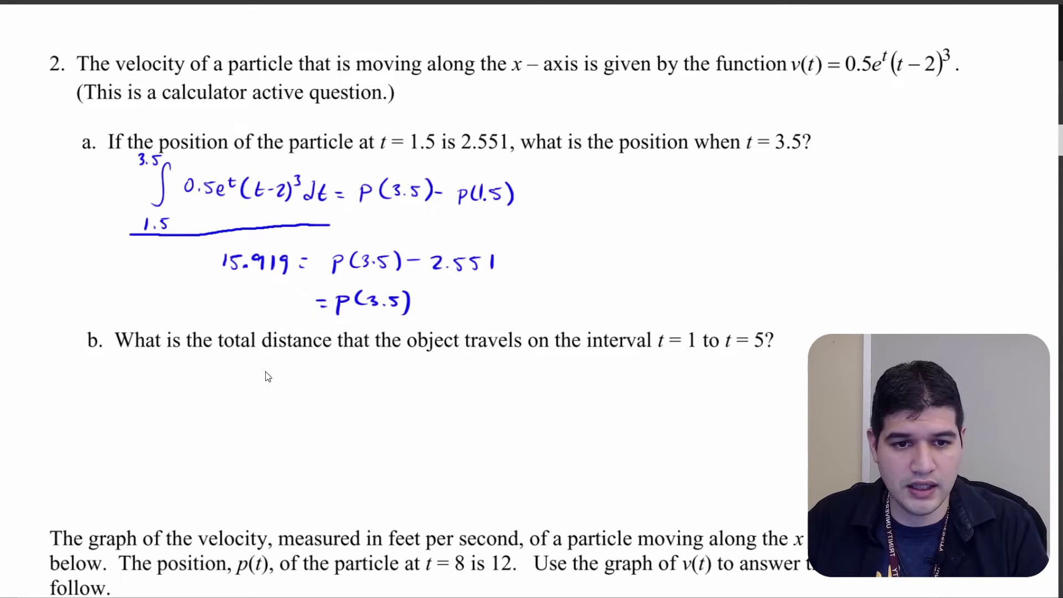
Complete the last line of part a as 18.470 = p(3.5).
mouse_move(226, 301)
left_mouse_down()
mouse_move(229, 314)
mouse_move(247, 302)
mouse_move(278, 311)
left_mouse_up()
left_click(259, 311)
mouse_move(275, 302)
left_mouse_down()
mouse_move(275, 318)
mouse_move(303, 306)
left_mouse_up()
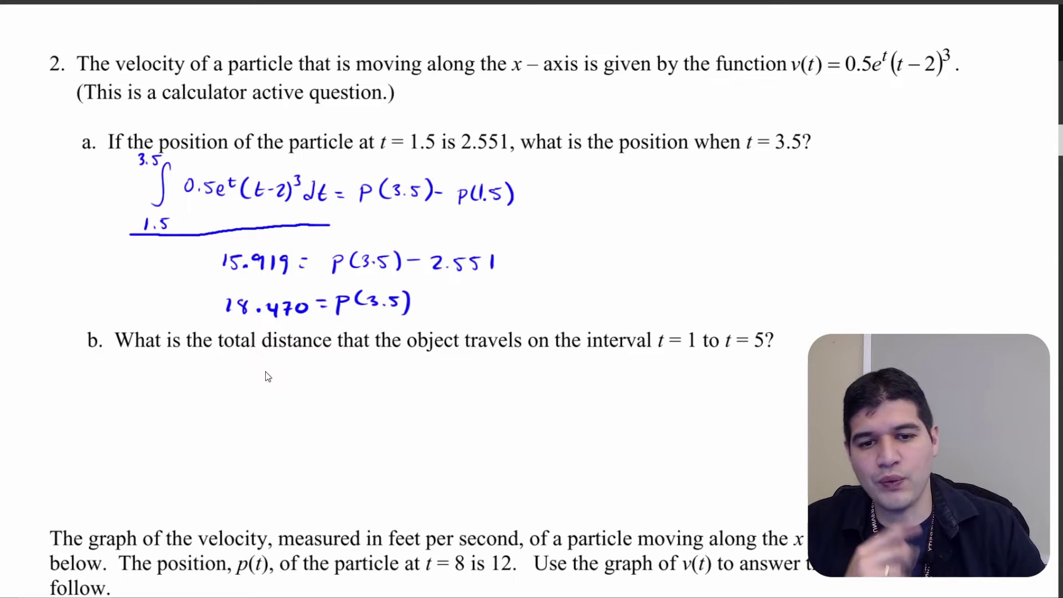
Handwrite the total distance integral of |0.5e^t(t-2)^3| dt from 1 to 5 under part b, followed by an equals sign.
scroll(262, 435, "down", 3)
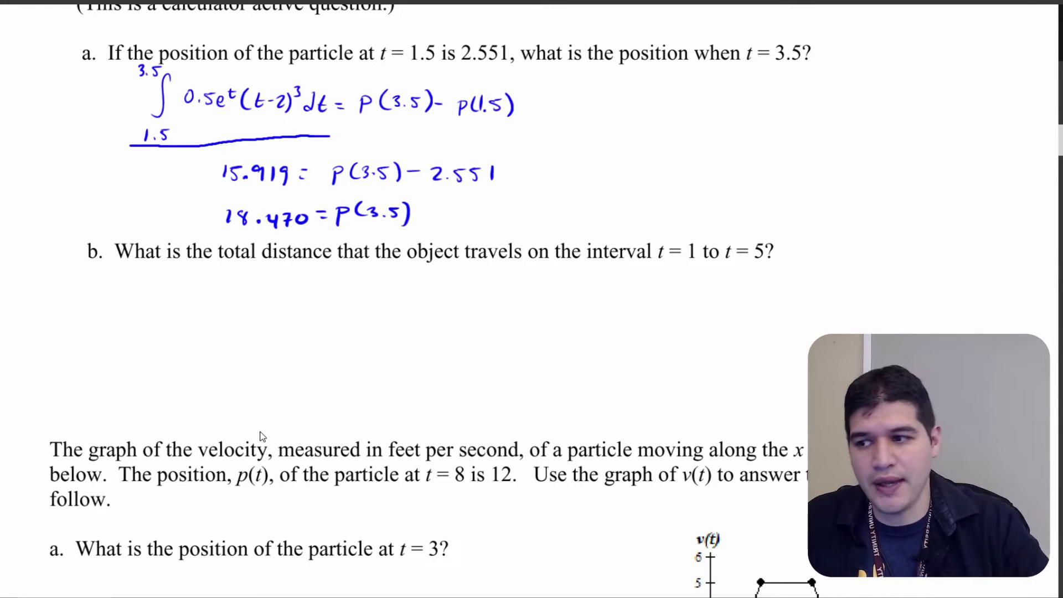
mouse_move(188, 285)
left_mouse_down()
mouse_move(170, 325)
mouse_move(176, 349)
mouse_move(160, 287)
mouse_move(171, 275)
mouse_move(197, 322)
mouse_move(218, 304)
mouse_move(241, 318)
mouse_move(253, 303)
left_mouse_up()
left_click(234, 314)
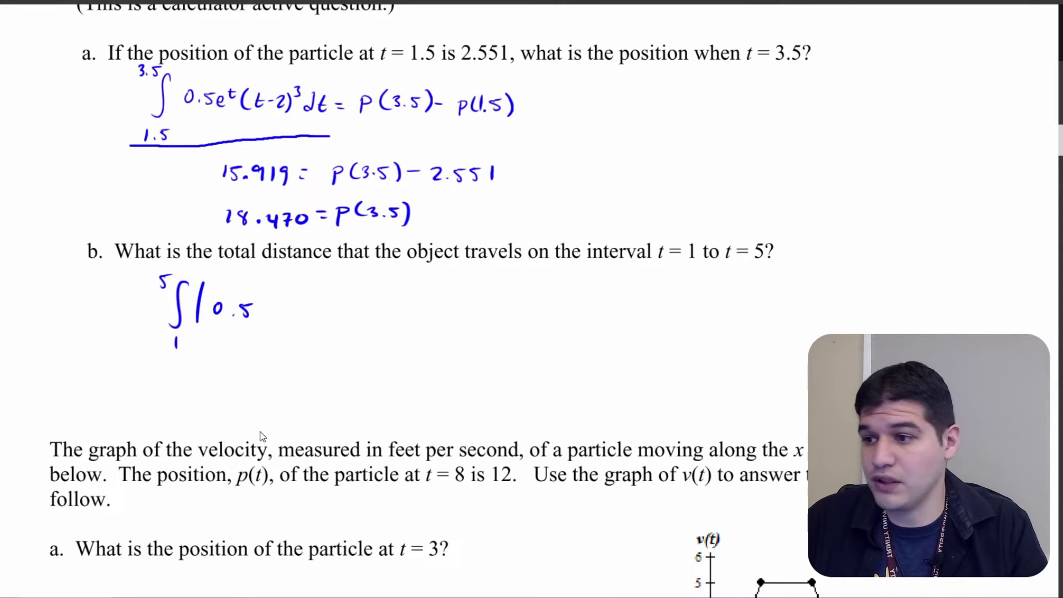
mouse_move(256, 314)
left_mouse_down()
mouse_move(270, 318)
mouse_move(284, 300)
mouse_move(315, 320)
mouse_move(357, 300)
mouse_move(363, 321)
mouse_move(370, 301)
mouse_move(379, 333)
mouse_move(400, 320)
left_mouse_up()
mouse_move(416, 304)
left_mouse_down()
mouse_move(422, 320)
mouse_move(425, 303)
left_mouse_up()
left_click_drag(439, 308, 448, 308)
left_click_drag(438, 316, 448, 315)
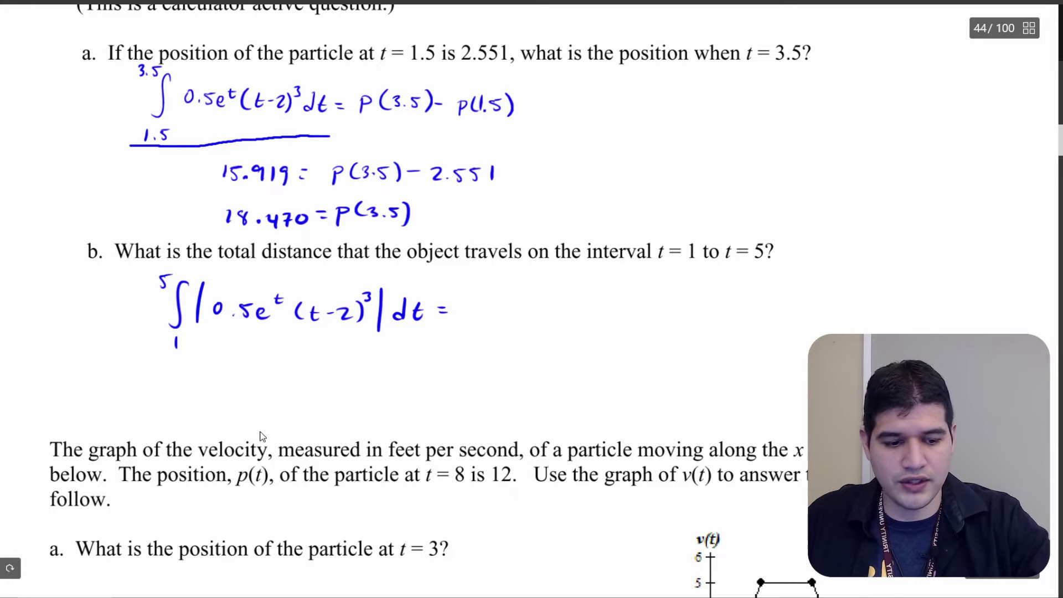
Switch to TI-Nspire CX Teacher Software and change f1(x) to the absolute value |0.5·e^x·(x-2)^3|.
left_click(210, 596)
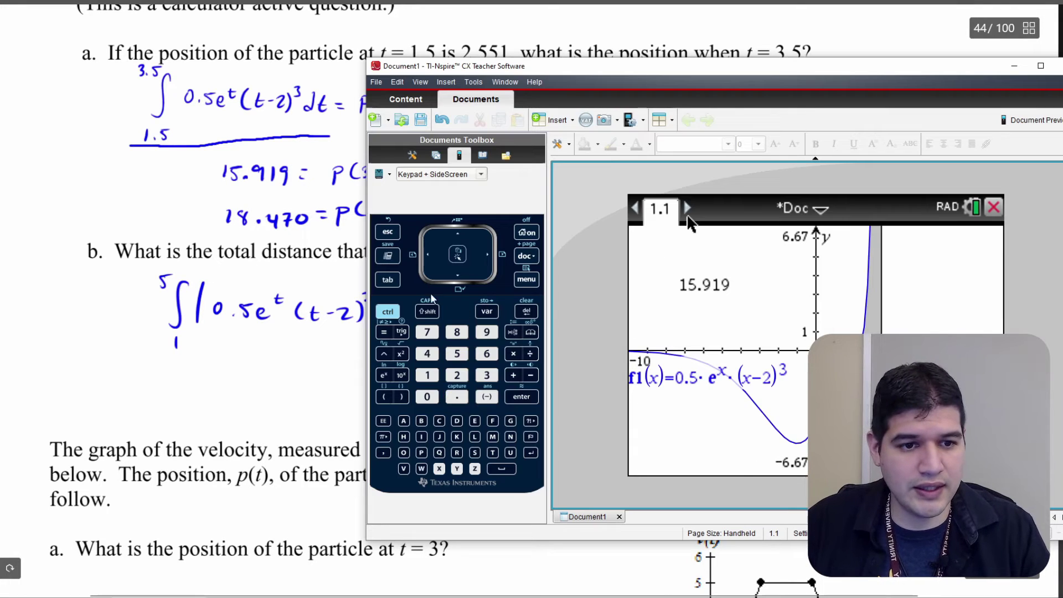
left_click(396, 280)
left_click(457, 235)
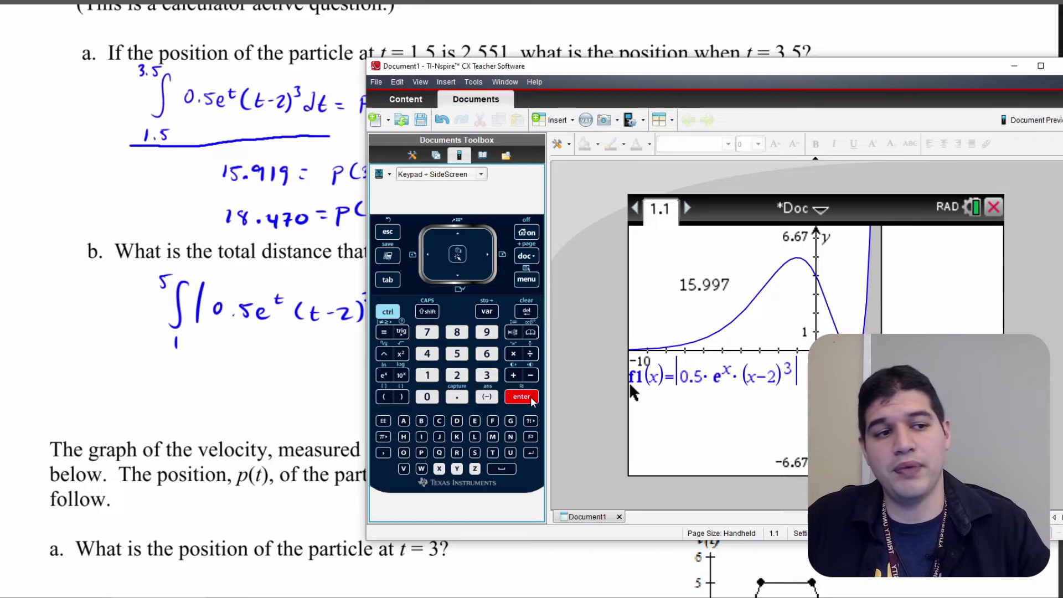
Evaluate the integral of the absolute value function from 1 to 5 and move its result label below the x-axis.
left_click(529, 281)
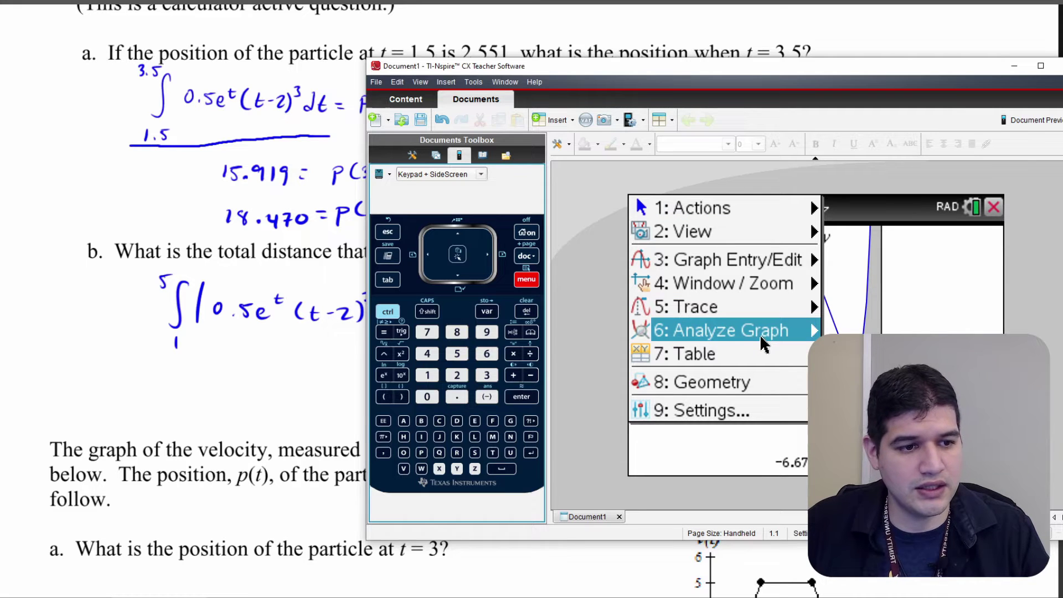
mouse_move(764, 339)
left_click(874, 414)
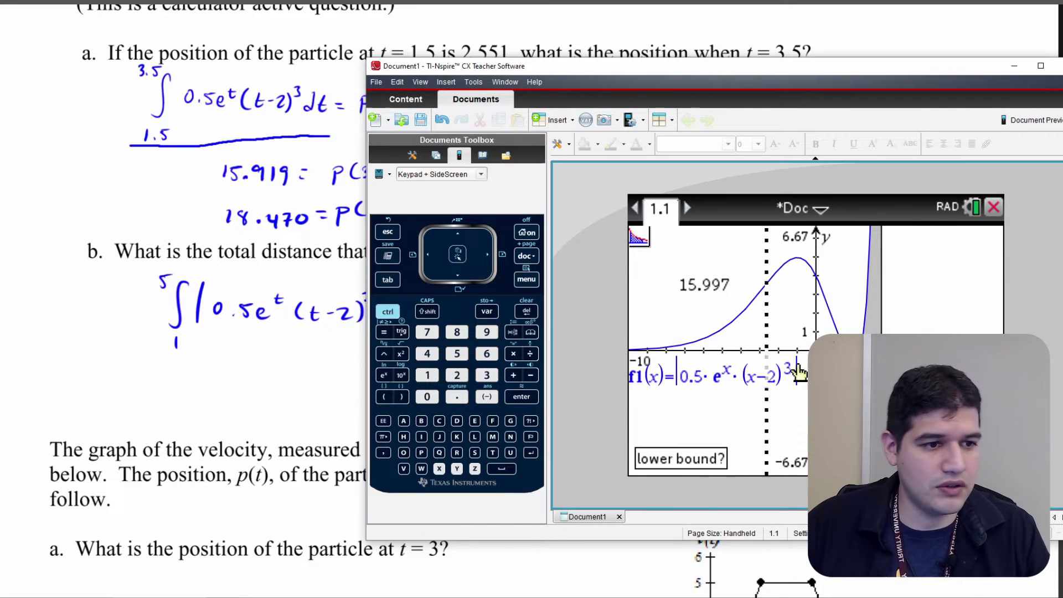
type("1")
key("Return")
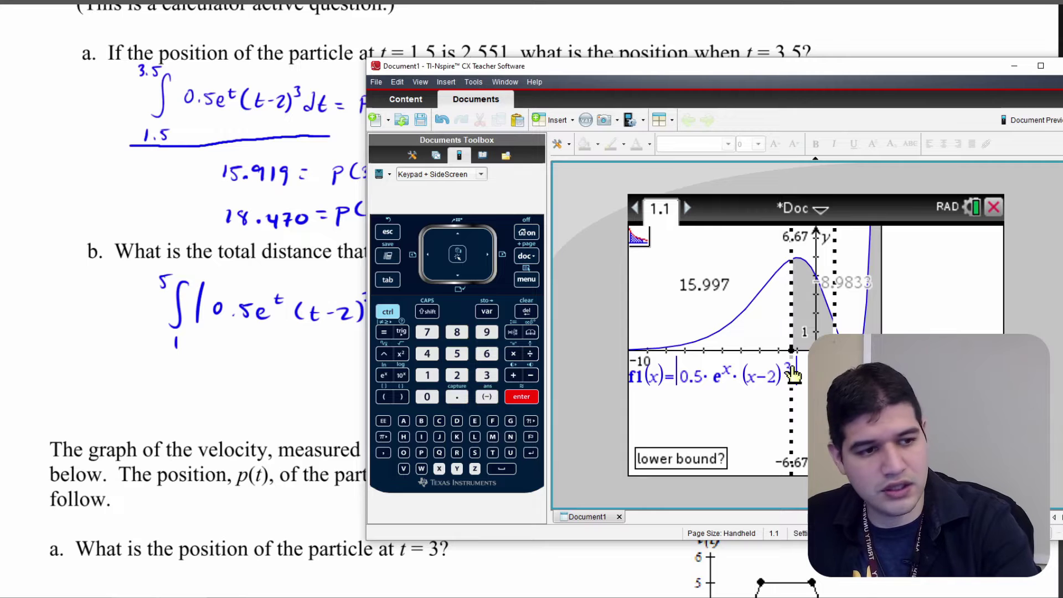
type("5")
key("Return")
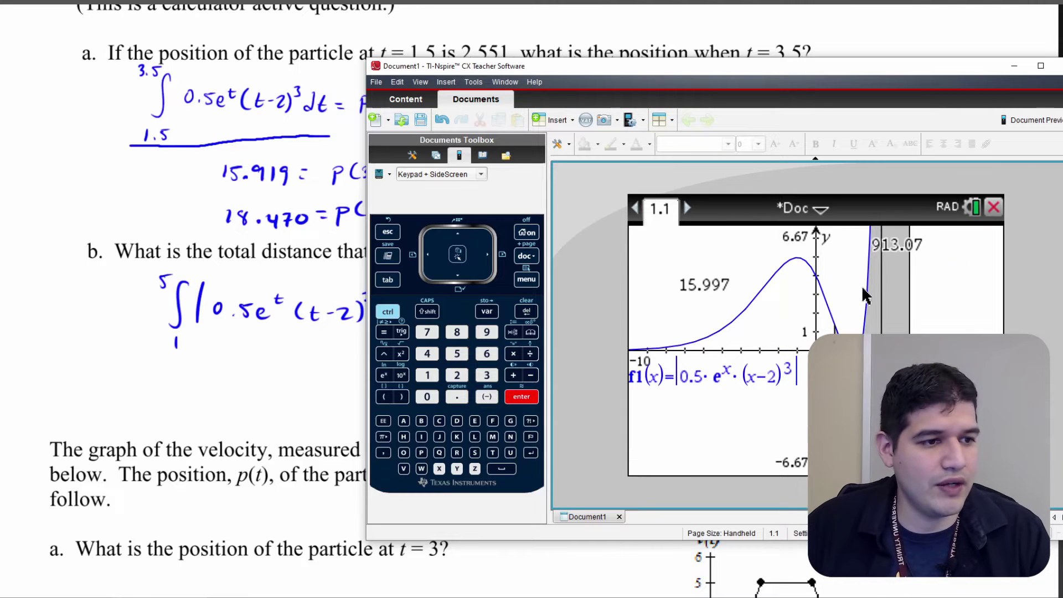
left_click_drag(903, 248, 904, 399)
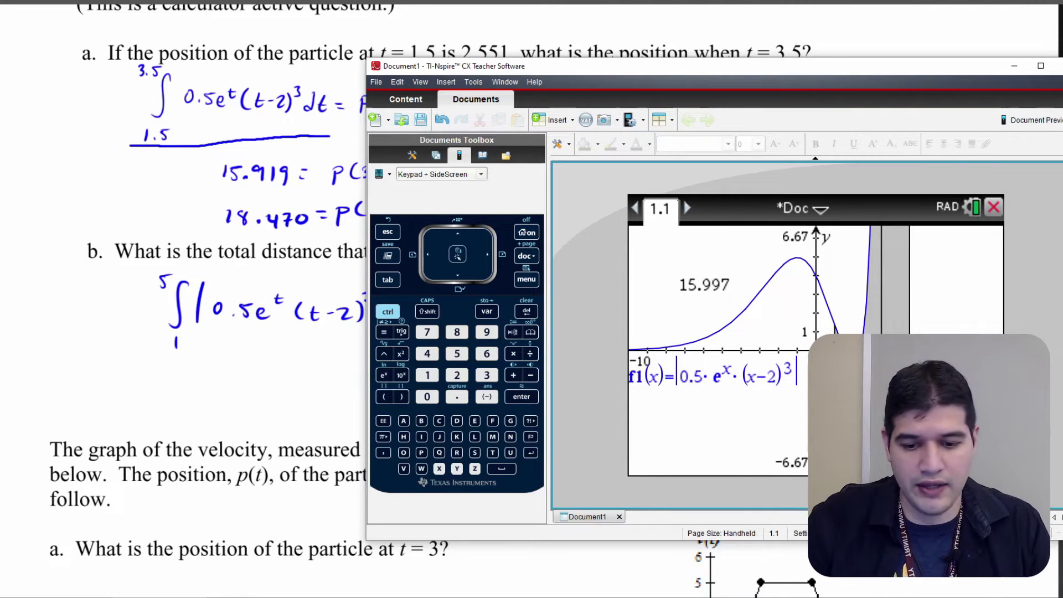
left_click(897, 416)
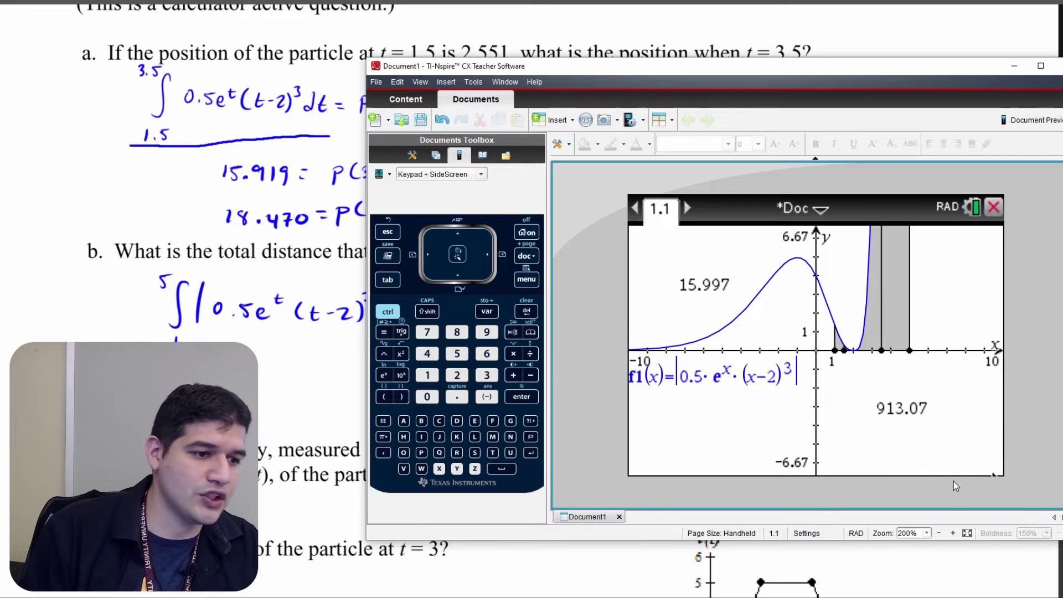
Return to the worksheet and handwrite 913.0 as the start of the part b result.
left_click(942, 571)
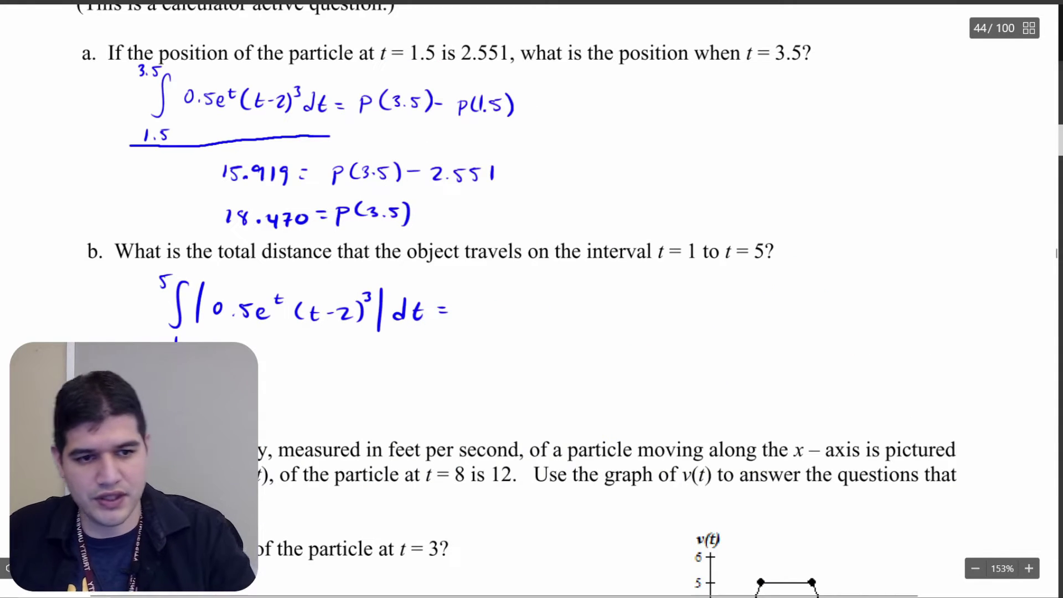
mouse_move(477, 300)
left_mouse_down()
mouse_move(474, 318)
mouse_move(486, 318)
left_mouse_up()
mouse_move(494, 305)
left_mouse_down()
mouse_move(497, 317)
mouse_move(525, 320)
mouse_move(527, 308)
left_mouse_up()
left_click(514, 318)
mouse_move(539, 308)
left_mouse_down()
mouse_move(550, 307)
mouse_move(543, 324)
left_mouse_up()
left_click_drag(542, 317, 555, 314)
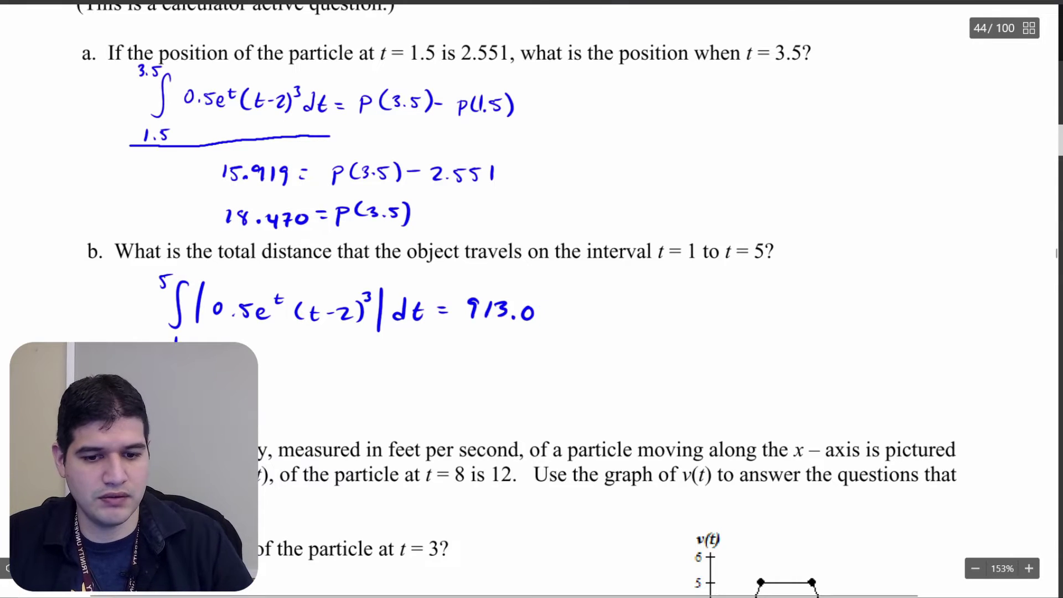
Set the TI-Nspire graph display digits to Float 6 and complete the worksheet's part b result as 913.067.
key("alt+Tab")
left_click(532, 280)
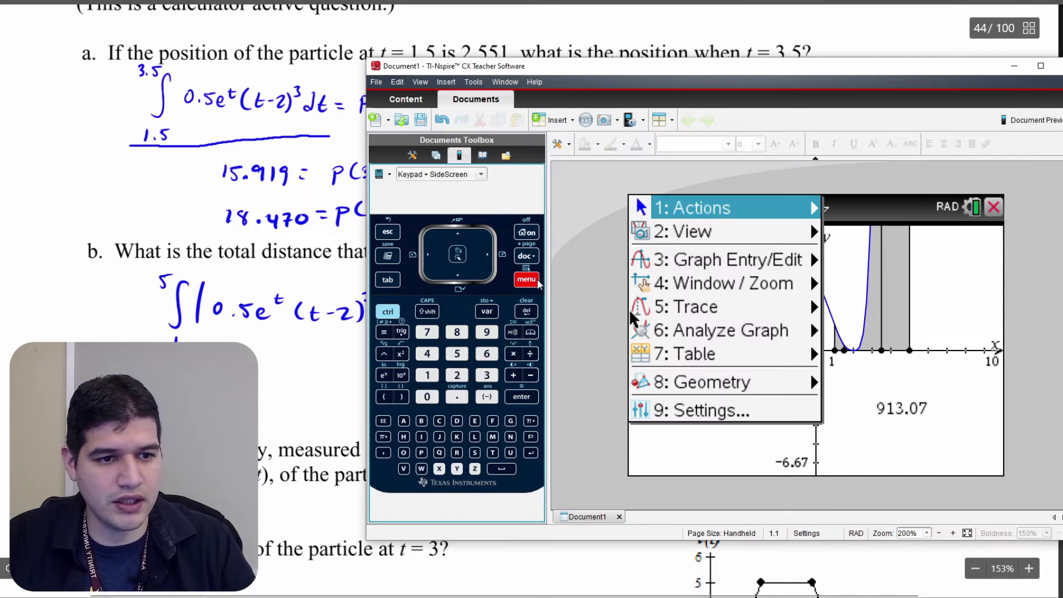
left_click(745, 408)
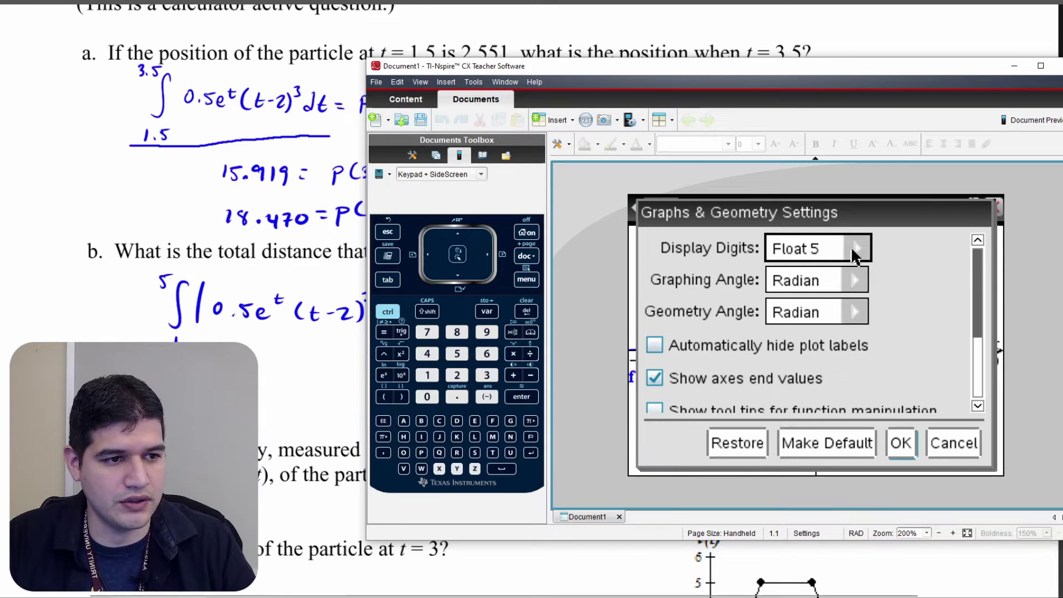
left_click(856, 248)
left_click(812, 428)
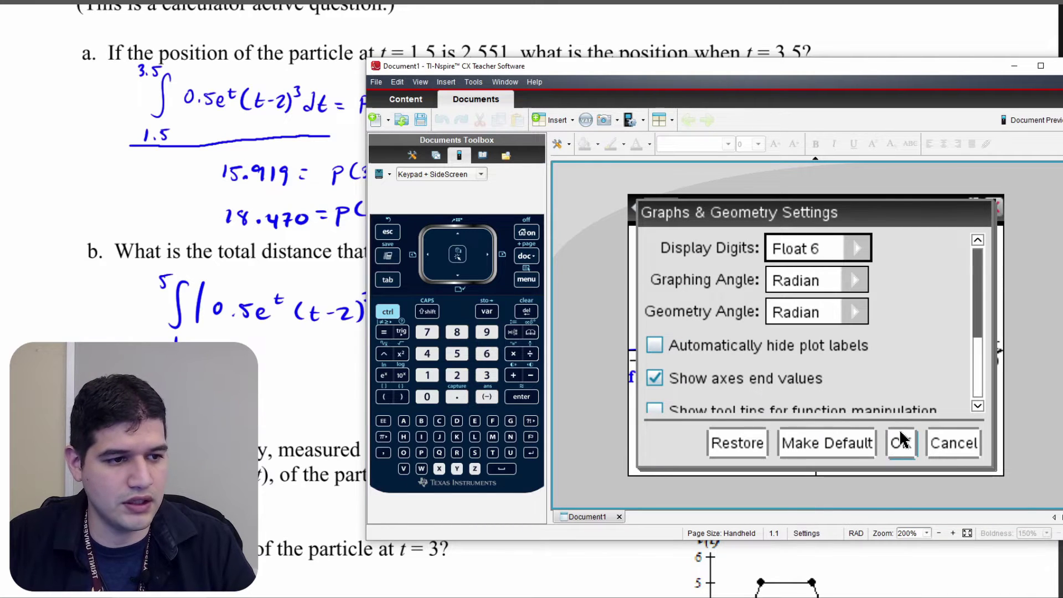
left_click(898, 443)
left_click(936, 410)
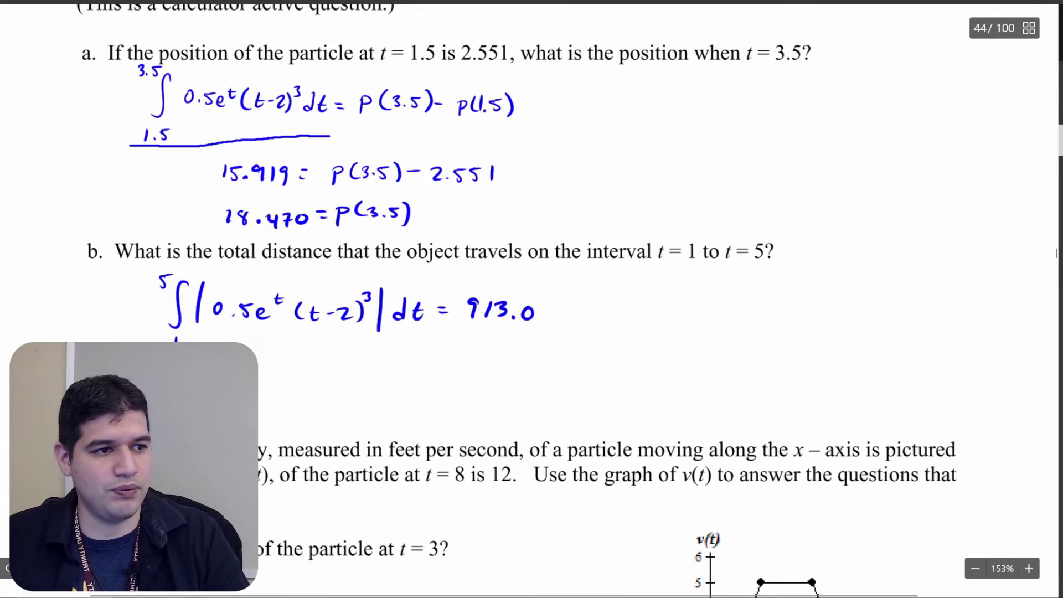
mouse_move(553, 305)
left_mouse_down()
mouse_move(542, 315)
mouse_move(564, 325)
mouse_move(579, 314)
left_mouse_up()
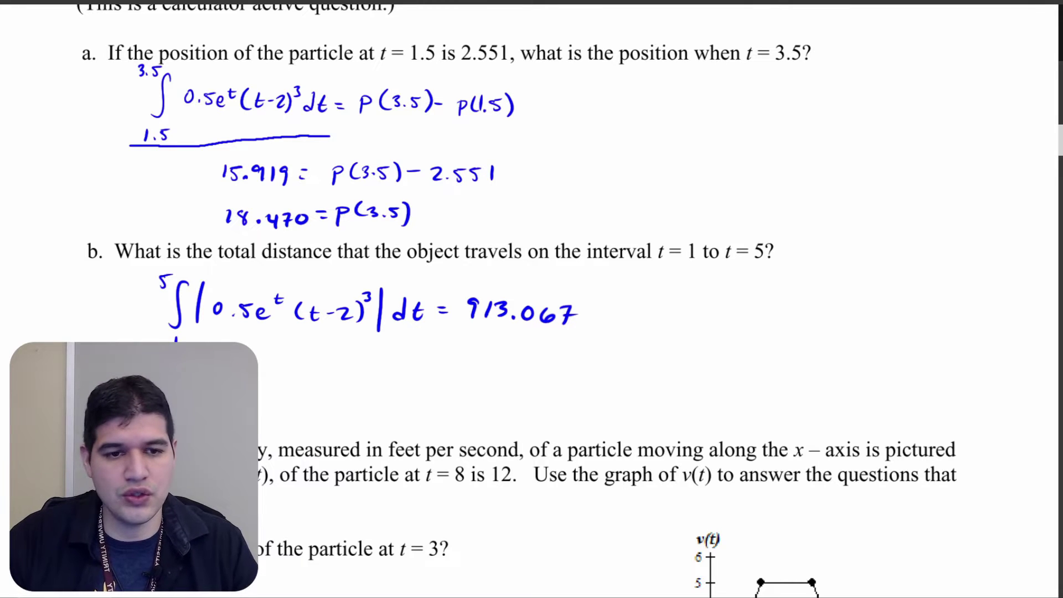
Handwrite the integral of v(t) dt under question a of the velocity graph problem, about the position at t = 3.
scroll(996, 456, "down", 8)
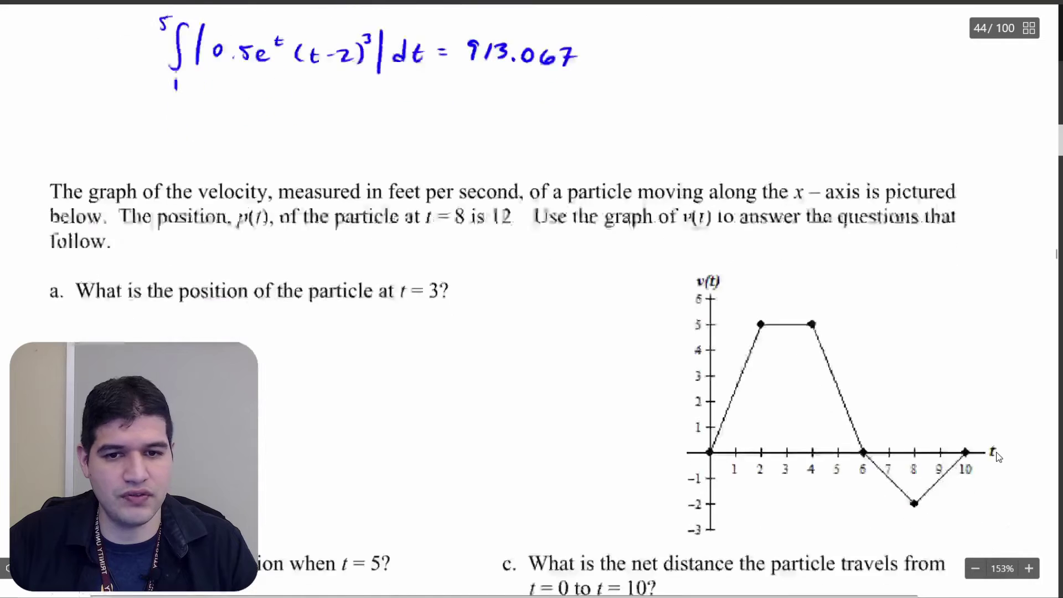
scroll(1000, 456, "up", 2)
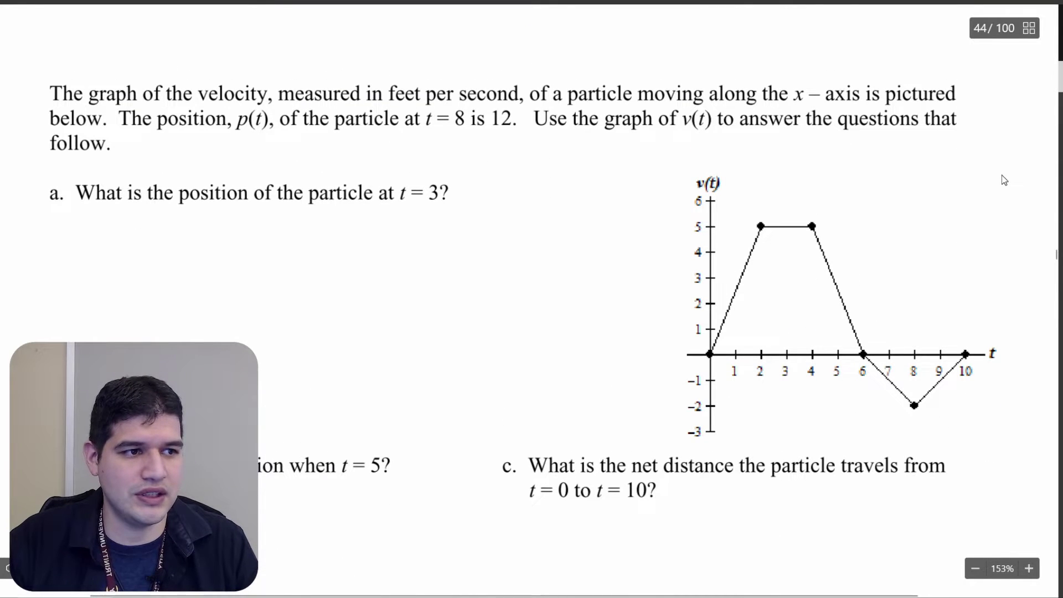
scroll(1003, 177, "down", 1)
scroll(1001, 175, "down", 1)
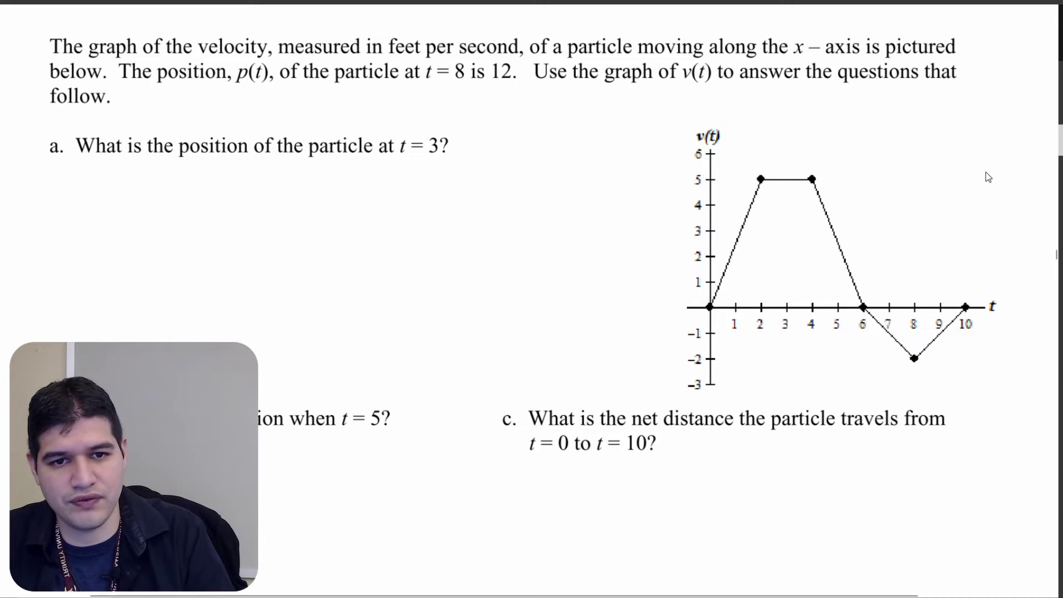
mouse_move(197, 171)
left_mouse_down()
mouse_move(189, 213)
mouse_move(245, 199)
left_mouse_up()
left_click_drag(231, 197, 243, 195)
left_click_drag(249, 184, 247, 205)
mouse_move(236, 186)
left_mouse_down()
mouse_move(231, 206)
mouse_move(258, 206)
left_mouse_up()
left_click_drag(276, 187, 272, 207)
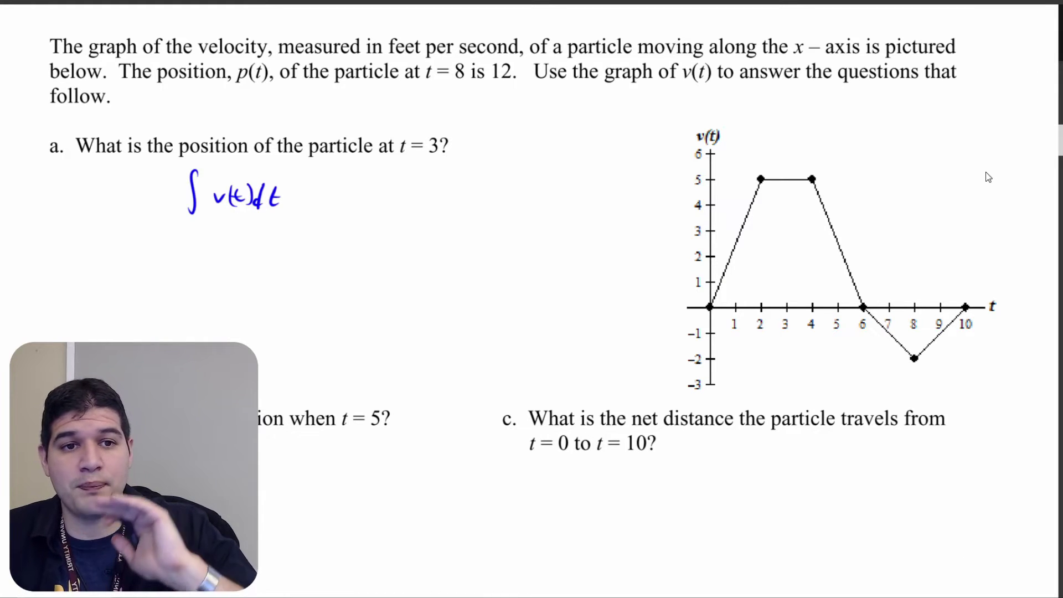
Add limits 3 and 8 to the handwritten integral of v(t) dt and equate it to p(8) − p(3).
left_click_drag(187, 226, 188, 238)
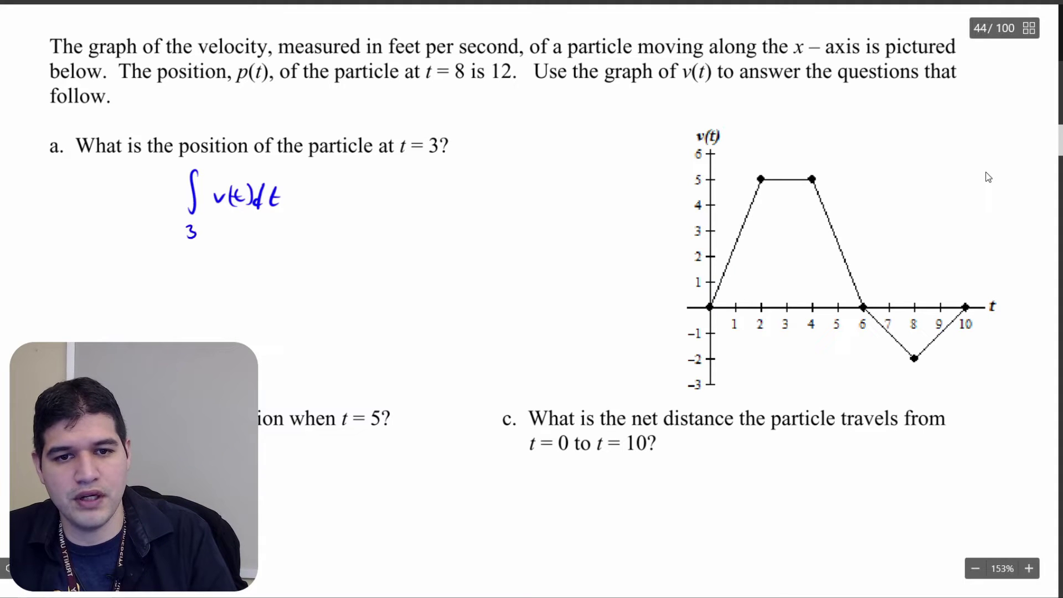
left_click_drag(185, 164, 183, 167)
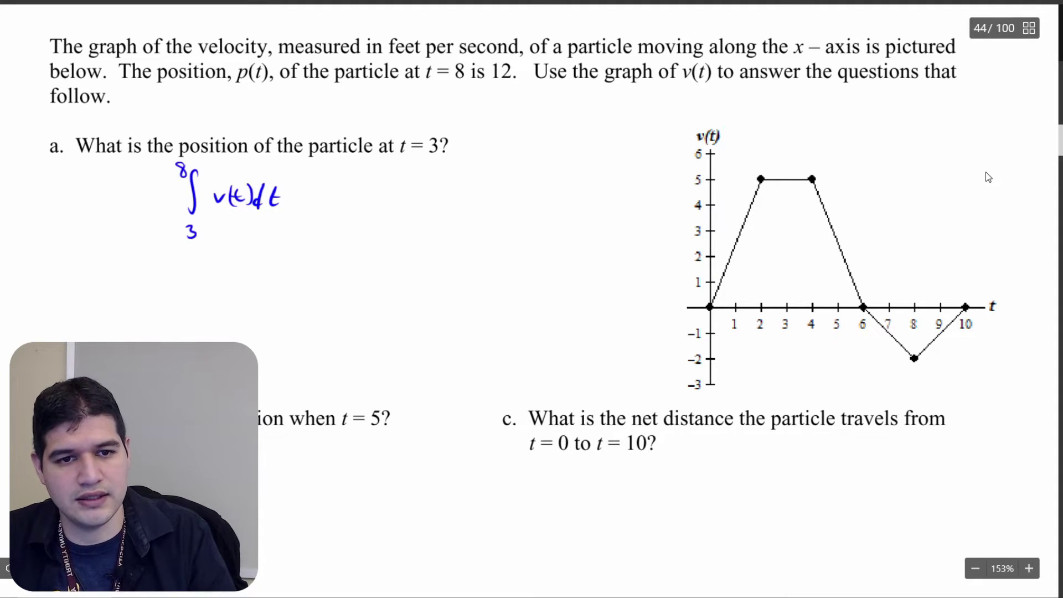
left_click_drag(303, 193, 311, 194)
left_click_drag(303, 198, 374, 203)
left_click_drag(383, 197, 443, 203)
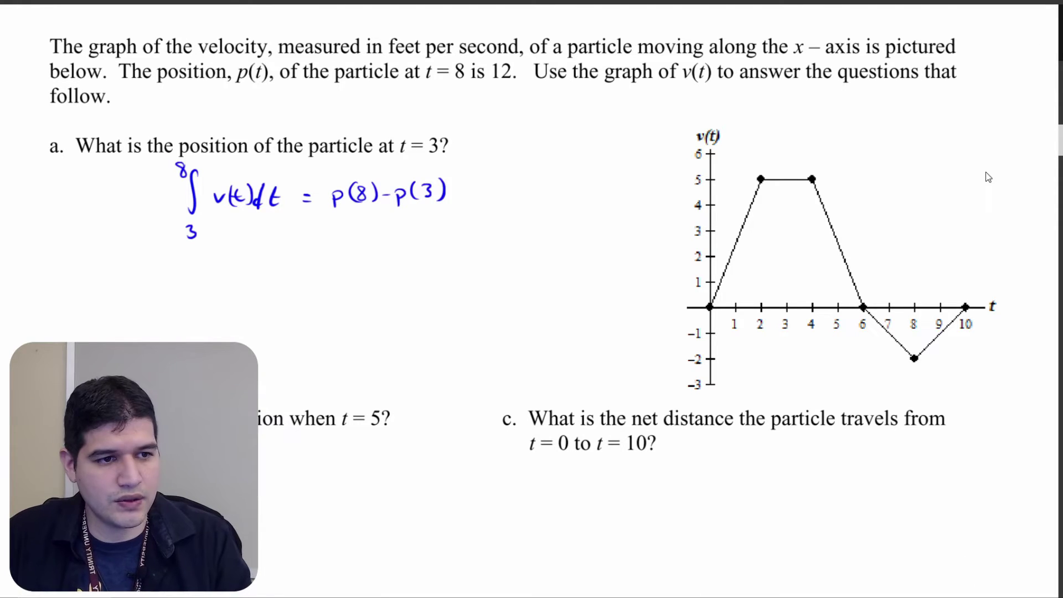
Mark the integration regions on the velocity graph with vertical strokes at t = 3, 8 and 4, and trace the axis from 4 to 6.
left_click_drag(787, 180, 780, 313)
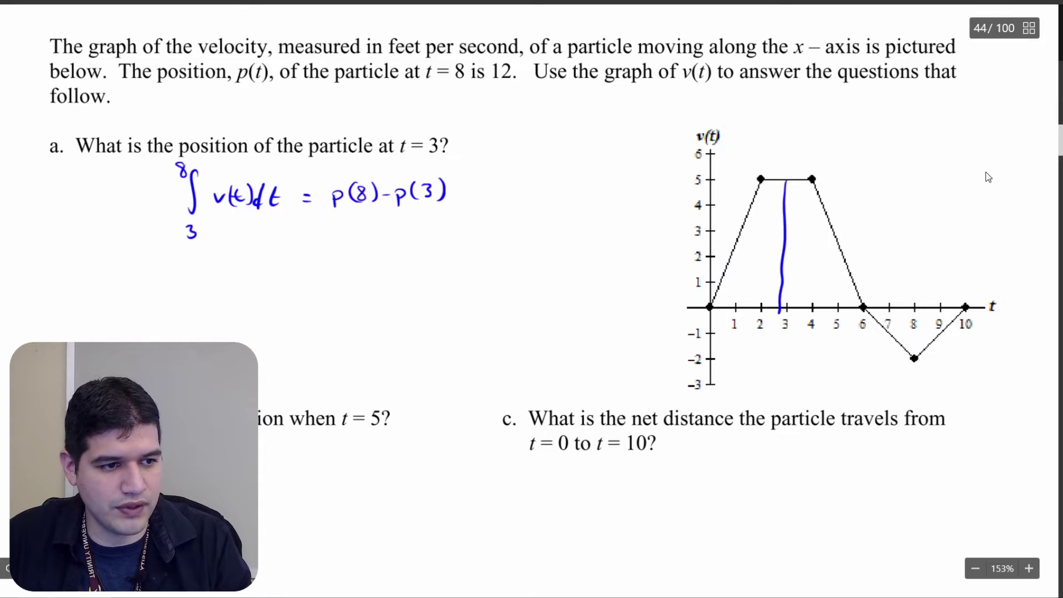
left_click_drag(914, 308, 915, 359)
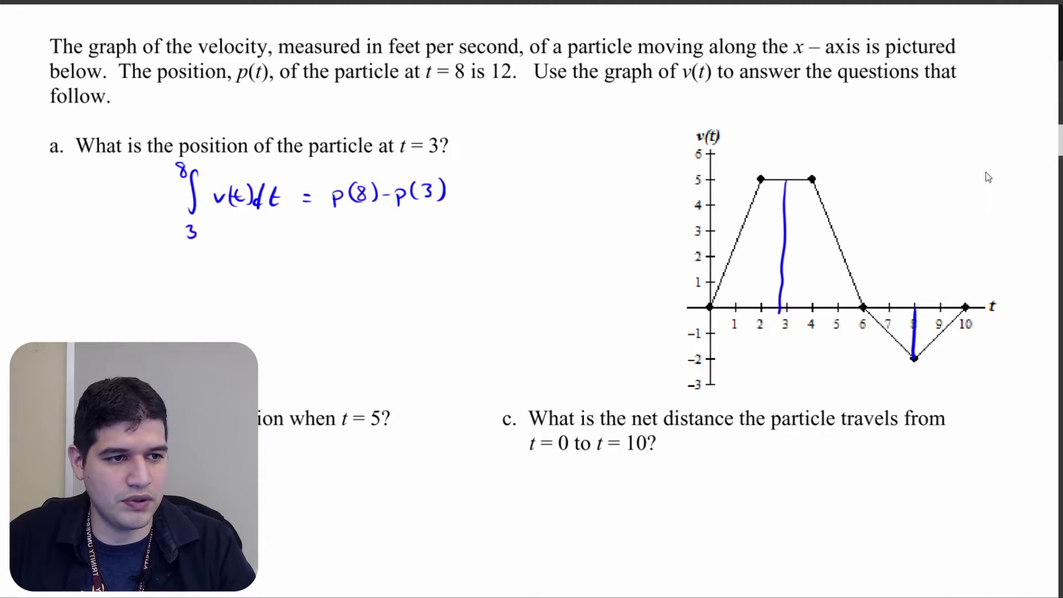
mouse_move(810, 181)
left_mouse_down()
mouse_move(809, 286)
mouse_move(828, 309)
left_mouse_up()
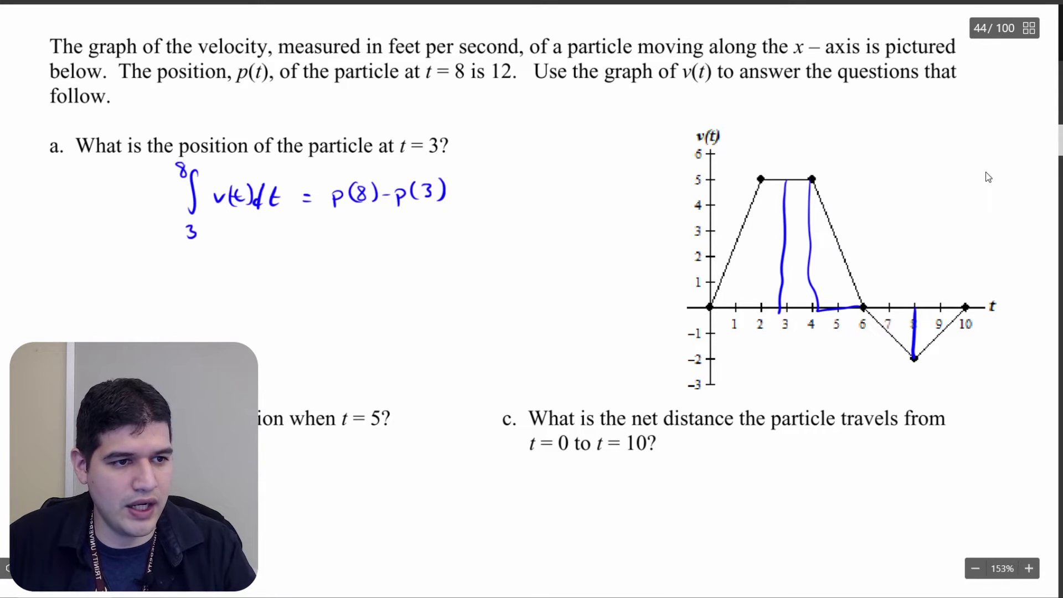
Handwrite the positive area sum 5 + 1/2 · 2 · 5 below the integral and strike out the 1/2 and the 2.
left_click_drag(177, 266, 170, 282)
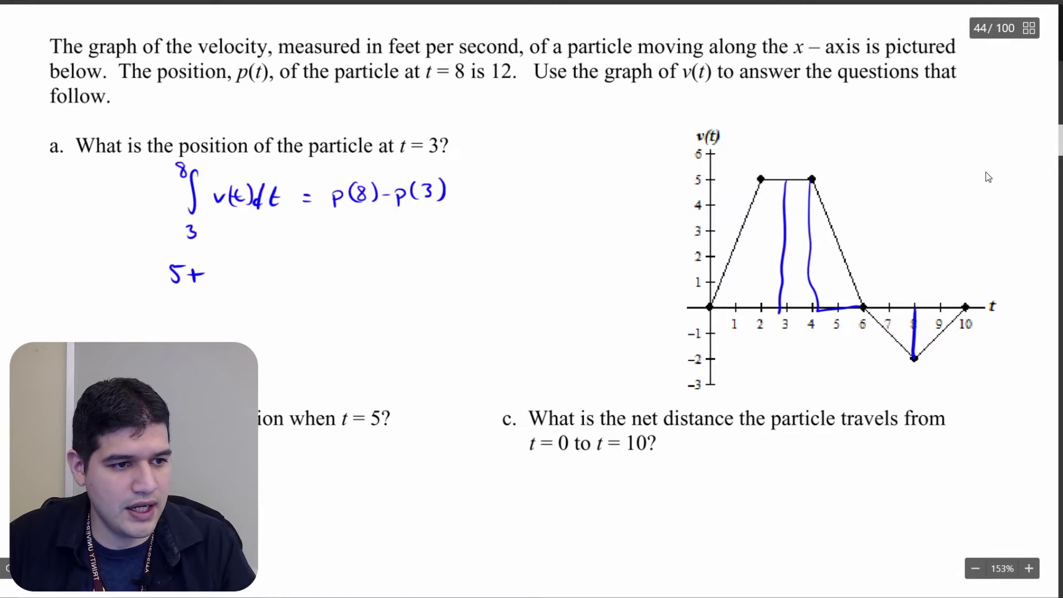
left_click_drag(222, 263, 233, 271)
left_click_drag(222, 277, 233, 284)
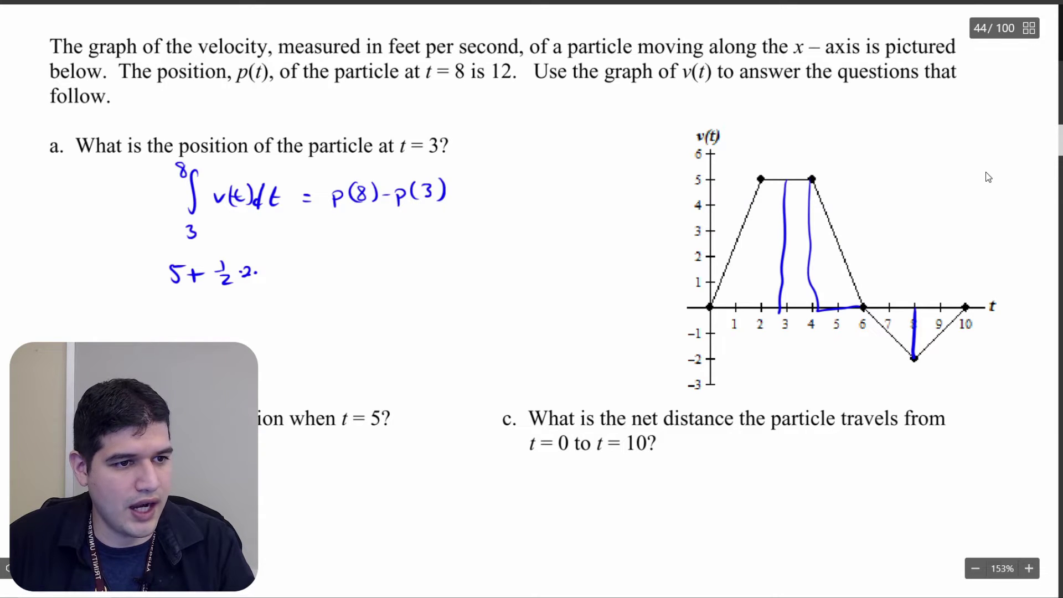
mouse_move(273, 263)
left_mouse_down()
mouse_move(266, 277)
mouse_move(220, 290)
left_mouse_up()
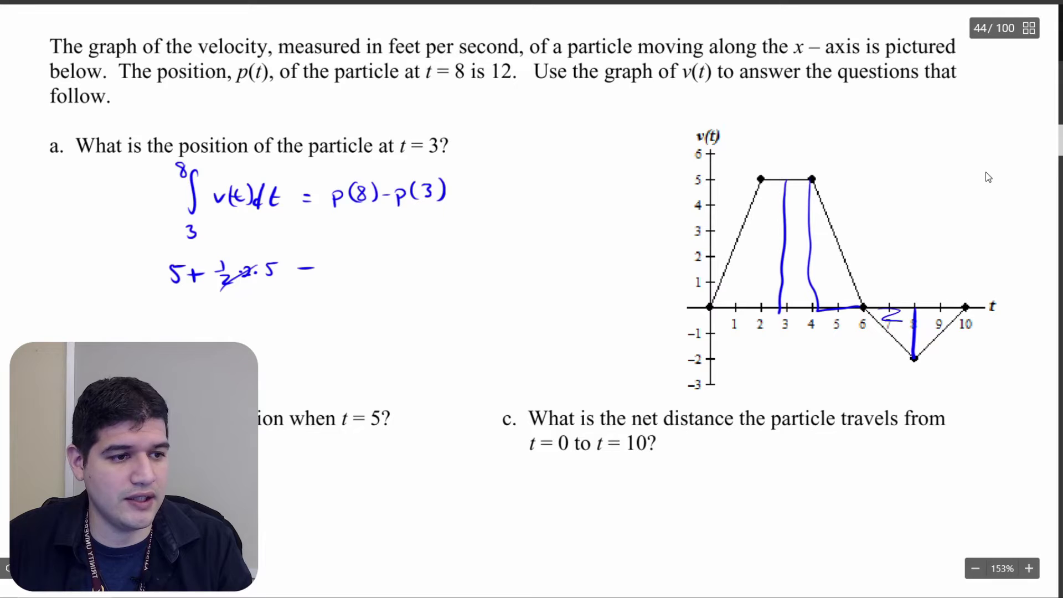
Shade the triangle between t = 6 and t = 8, subtract 1/2(2) · 2 in the area sum, and strike out the 1/2 and (2).
left_click_drag(883, 313, 913, 344)
left_click_drag(344, 254, 351, 267)
left_click_drag(341, 271, 365, 277)
left_click_drag(374, 265, 392, 275)
left_click_drag(346, 289, 383, 267)
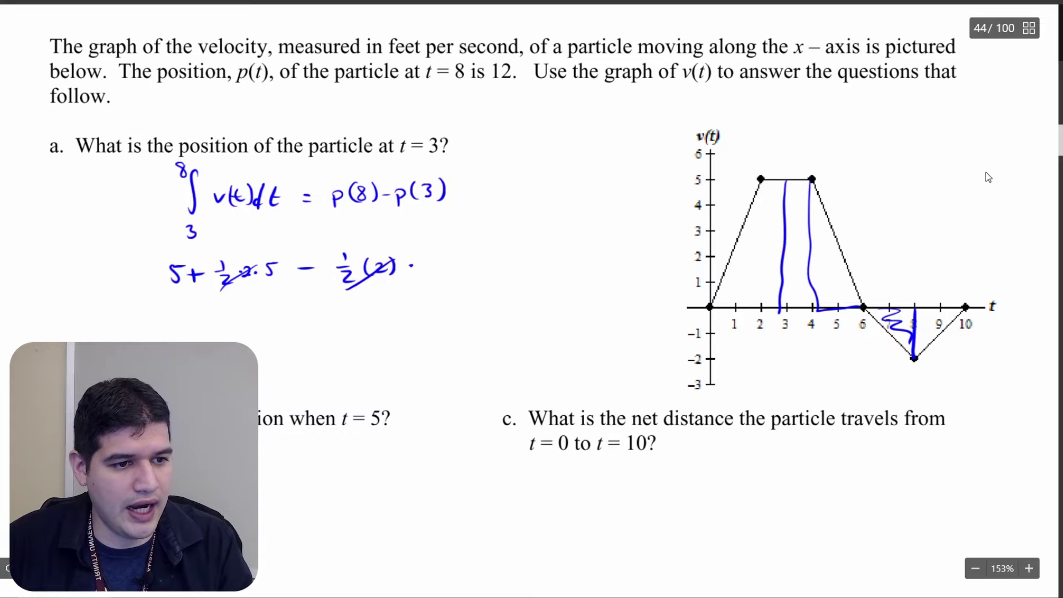
left_click_drag(427, 264, 442, 275)
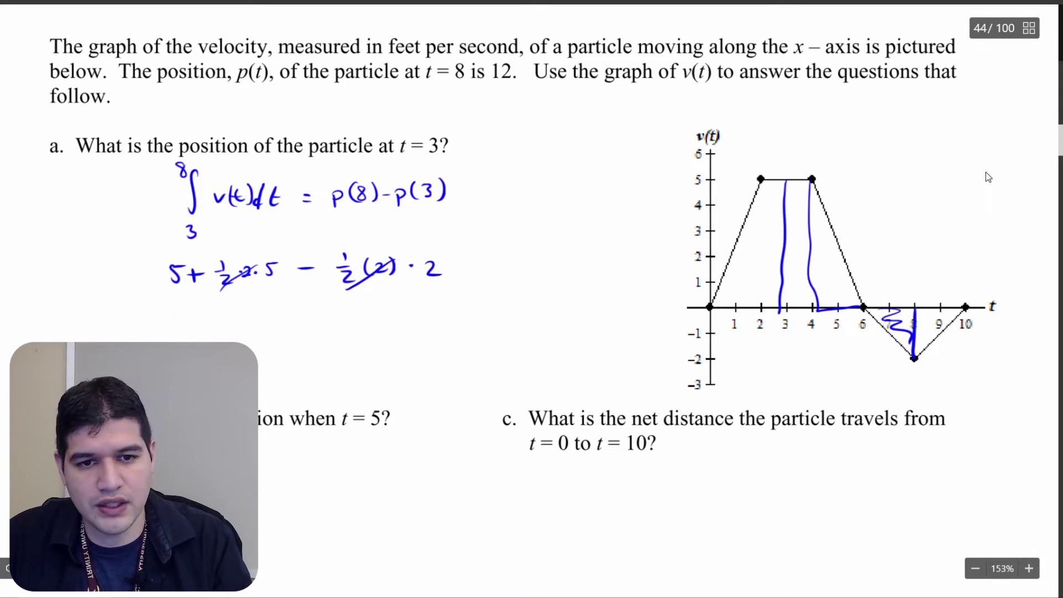
Handwrite the simplified sum 5 + 5 − 2 and the equation 8 = 12 − p(3) beneath it.
mouse_move(173, 316)
left_mouse_down()
mouse_move(172, 333)
mouse_move(190, 315)
left_mouse_up()
mouse_move(200, 319)
left_mouse_down()
mouse_move(202, 330)
mouse_move(266, 331)
left_mouse_up()
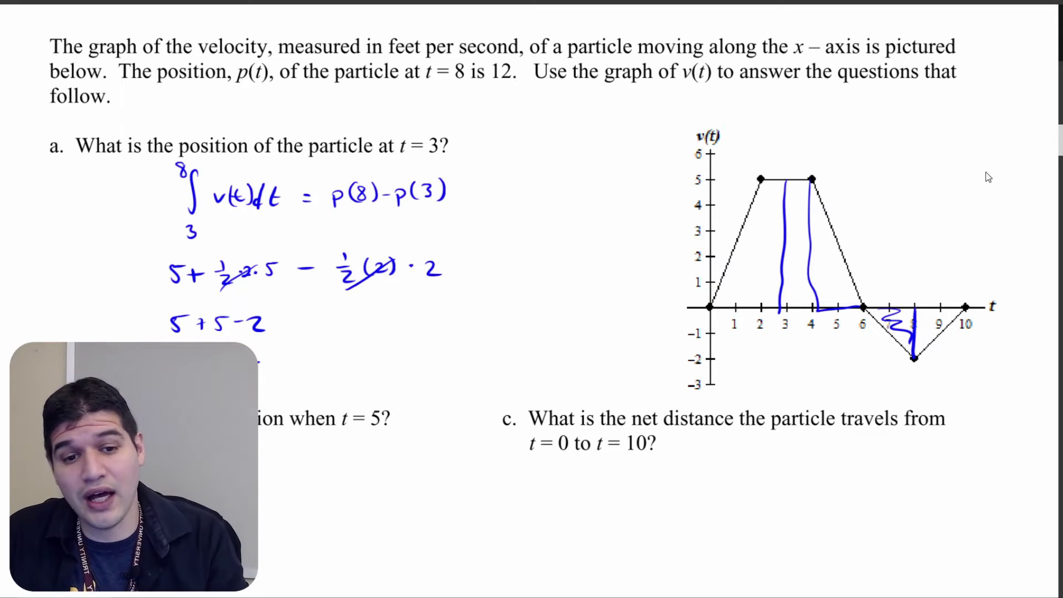
left_click_drag(276, 355, 272, 376)
mouse_move(283, 359)
left_mouse_down()
mouse_move(291, 354)
mouse_move(302, 373)
mouse_move(319, 363)
mouse_move(344, 379)
mouse_move(345, 370)
left_mouse_up()
mouse_move(363, 355)
left_mouse_down()
mouse_move(361, 377)
mouse_move(398, 379)
left_mouse_up()
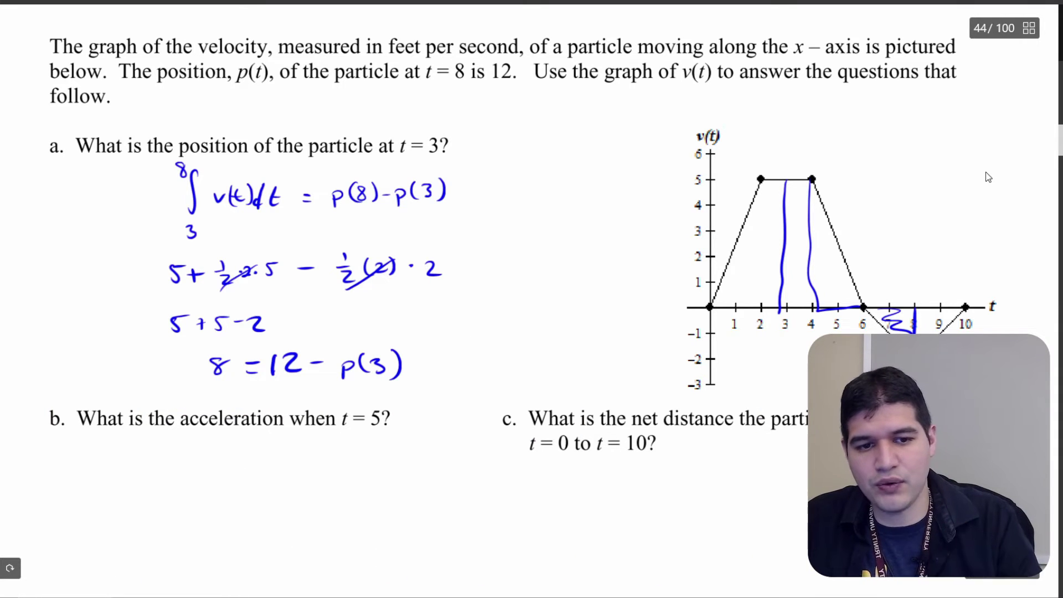
Handwrite the rearranged equation p(3) = 12 − 8 beside the integral line.
left_click_drag(496, 195, 498, 213)
mouse_move(493, 192)
left_mouse_down()
mouse_move(507, 190)
mouse_move(498, 203)
left_mouse_up()
mouse_move(523, 184)
left_mouse_down()
mouse_move(522, 205)
mouse_move(531, 204)
left_mouse_up()
left_click_drag(547, 183, 549, 208)
mouse_move(562, 193)
left_mouse_down()
mouse_move(588, 206)
mouse_move(615, 196)
left_mouse_up()
left_click_drag(630, 185, 629, 204)
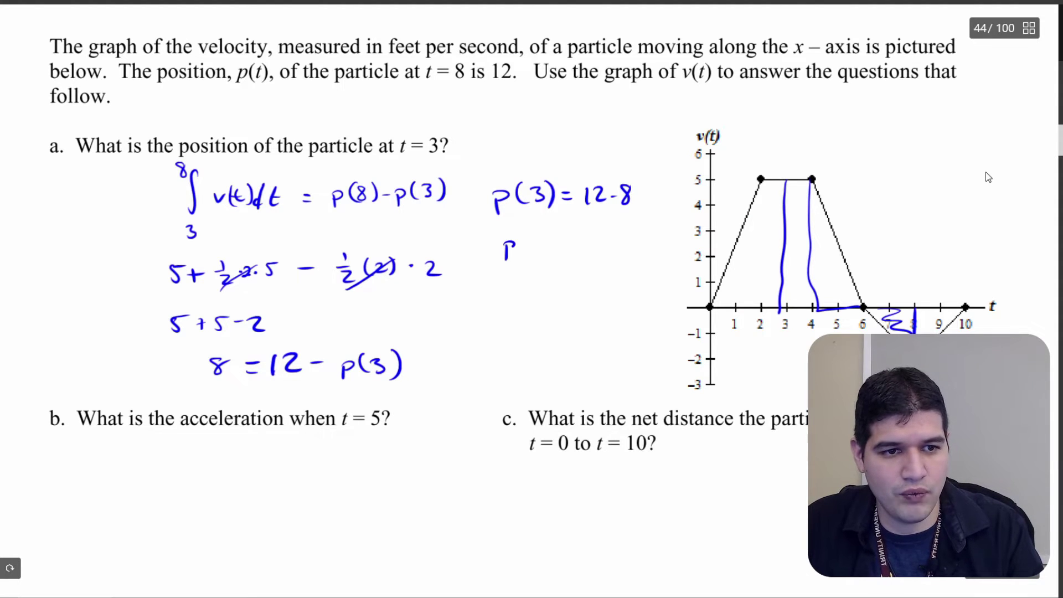